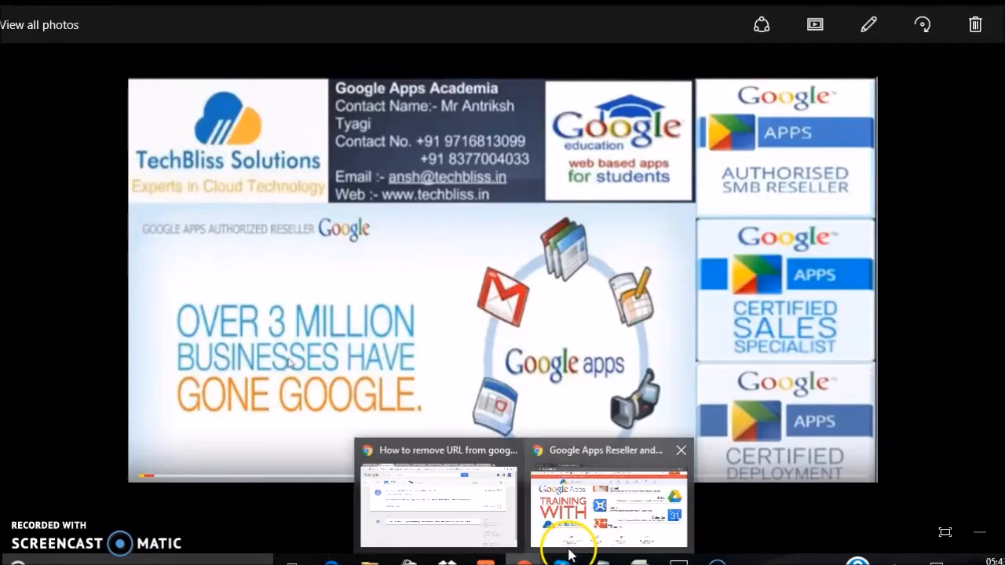
Step: Go to admin.google.com in Chrome, open Groups, and start a new group
click(589, 487)
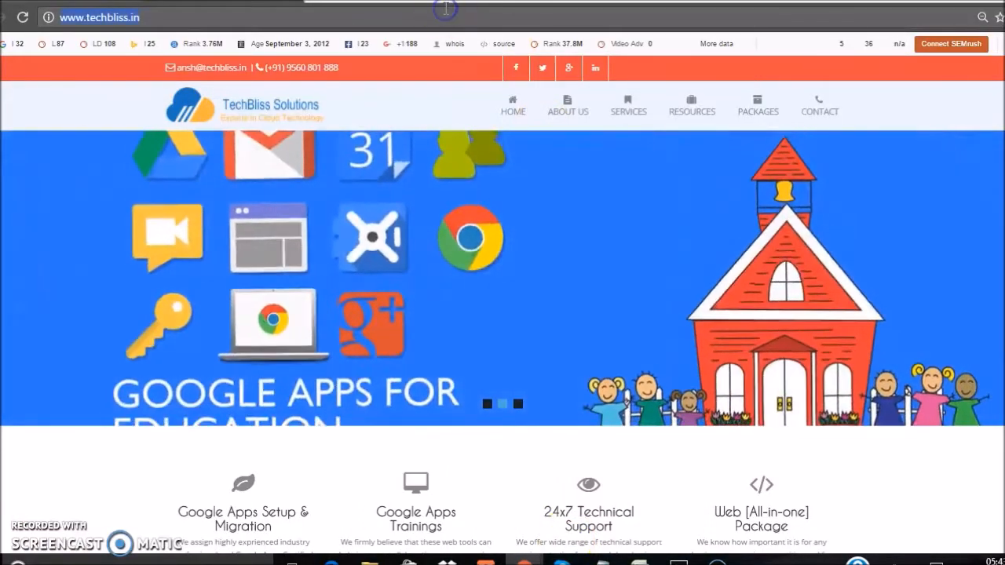
click(446, 17)
text(admin)
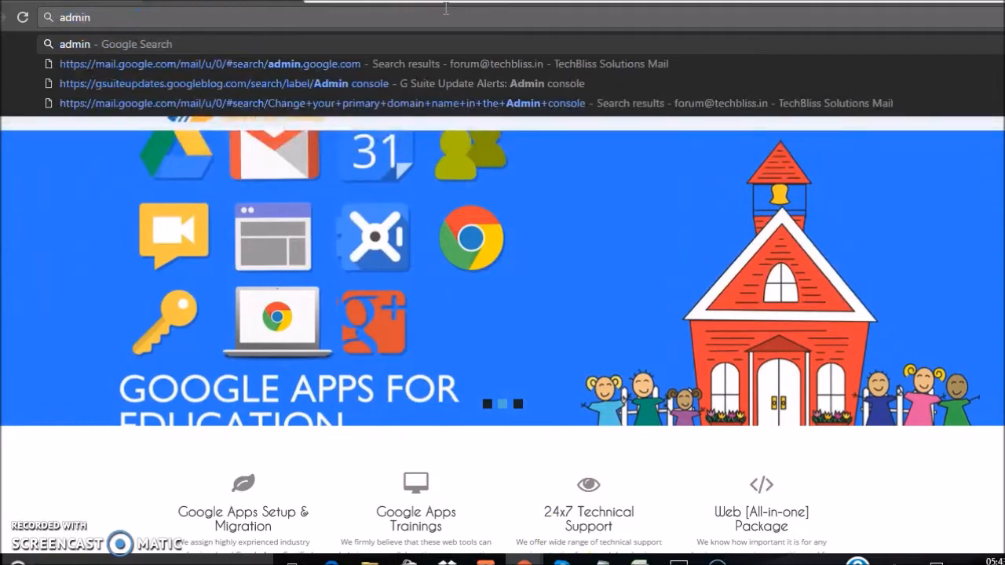
text(.google.co)
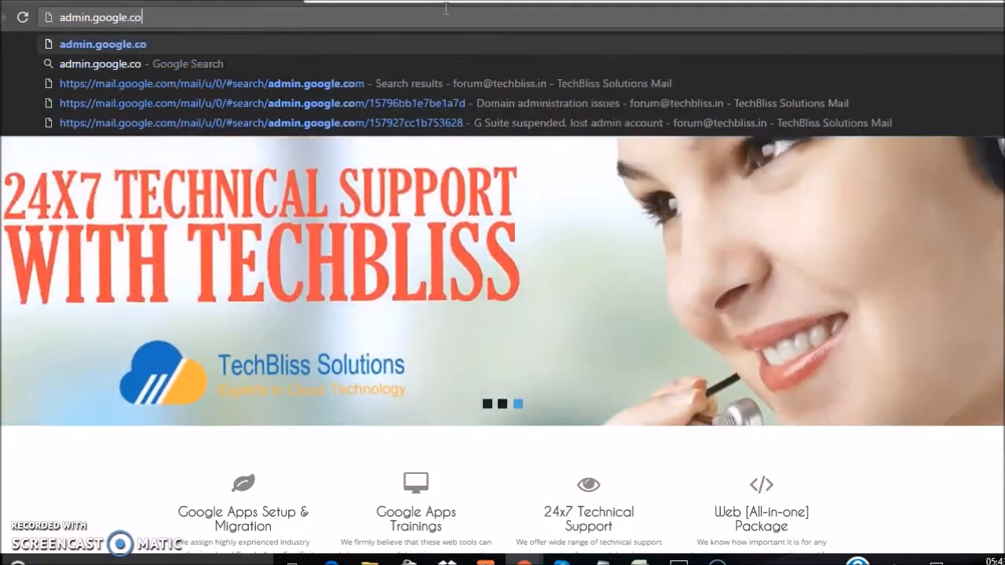
text(m)
key(Return)
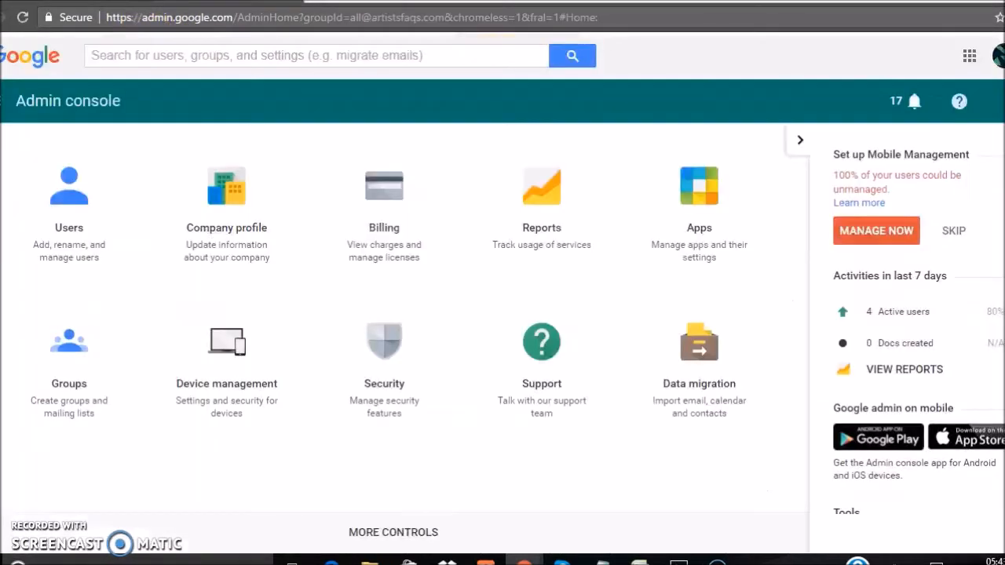
click(71, 393)
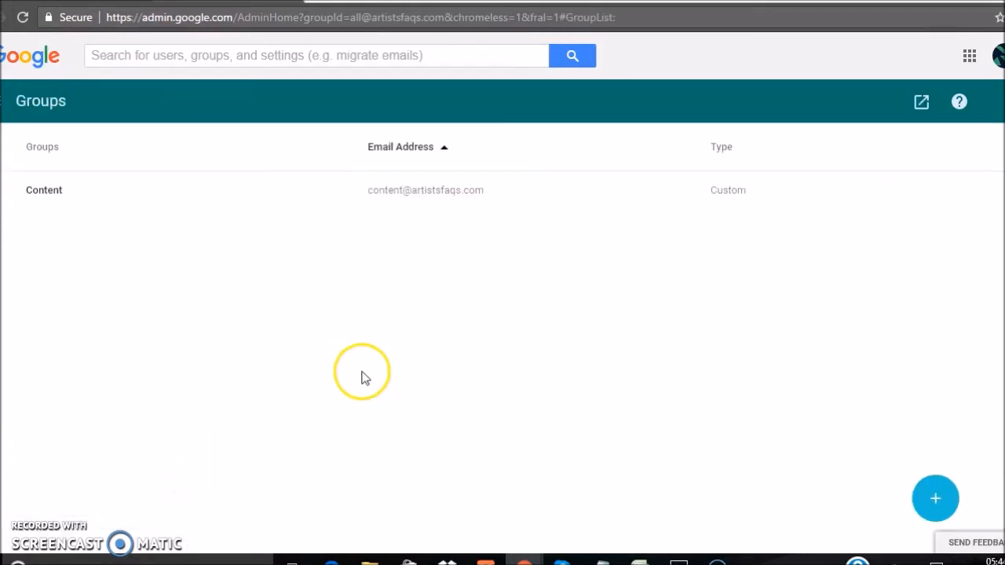
click(940, 501)
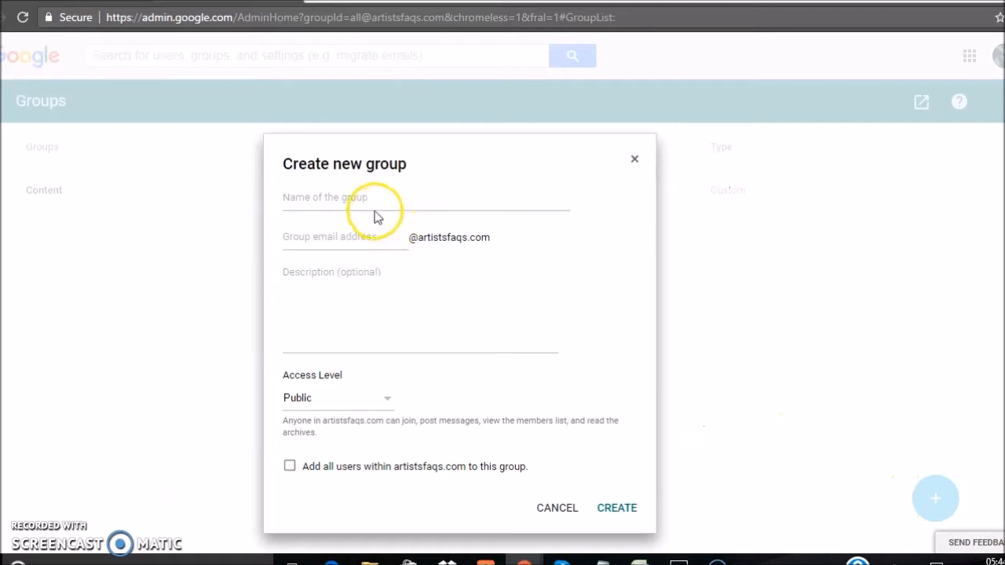
click(373, 203)
text(All)
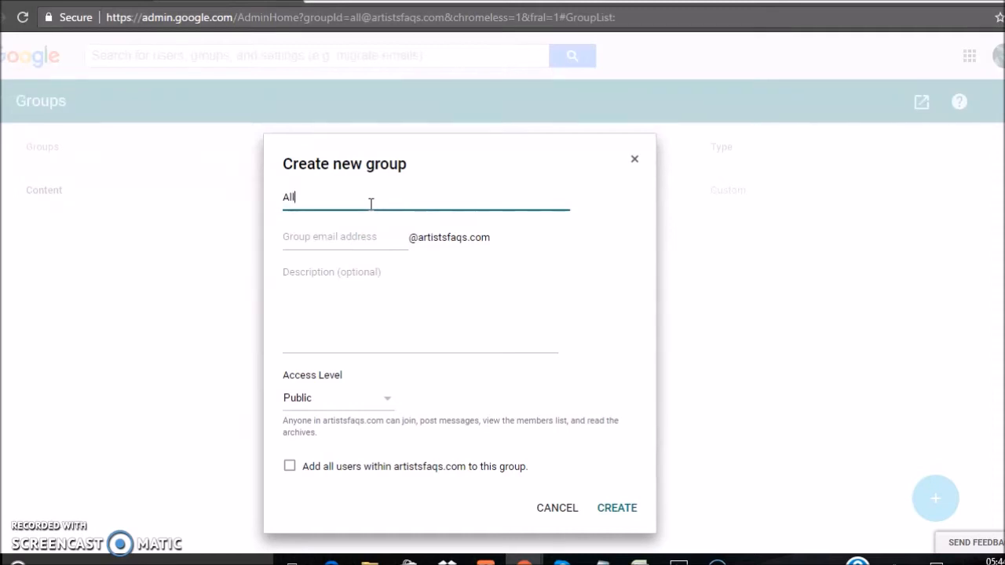
click(352, 233)
text(all)
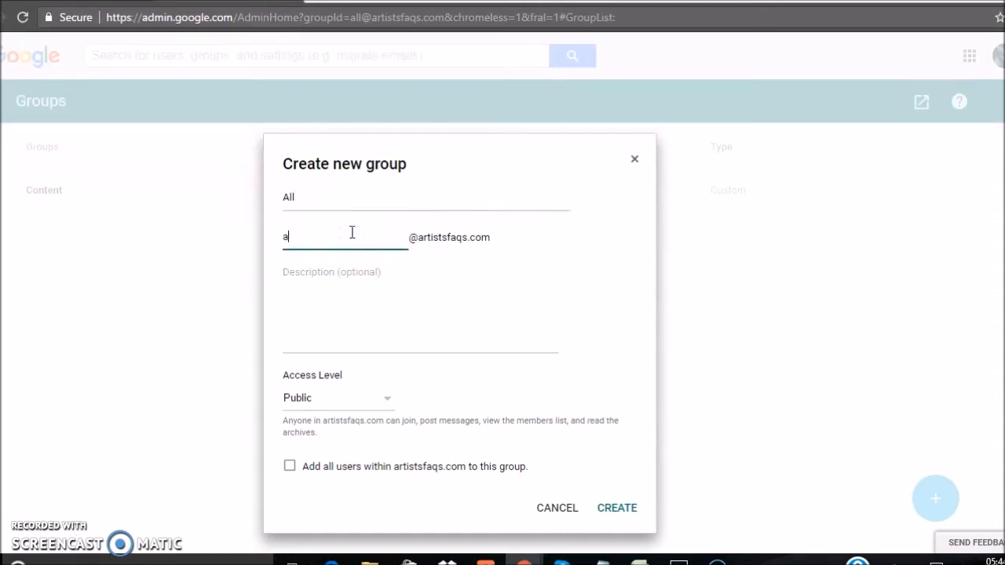
click(391, 402)
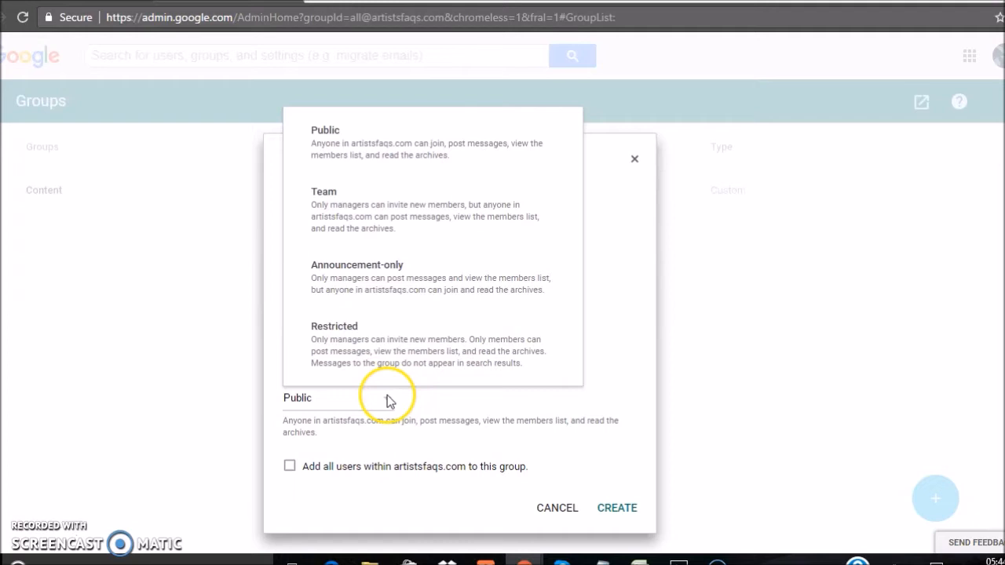
click(330, 489)
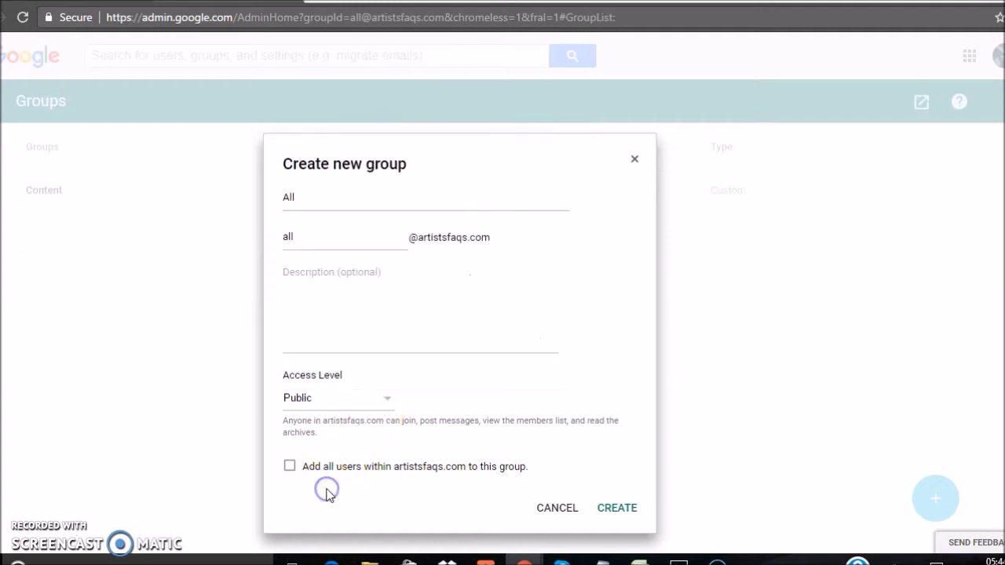
click(359, 402)
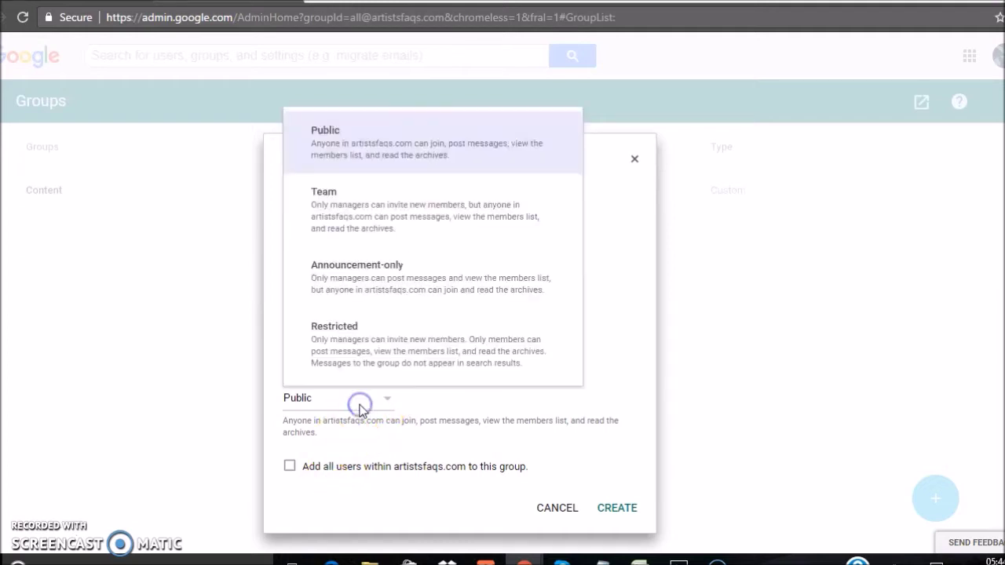
click(342, 504)
click(349, 477)
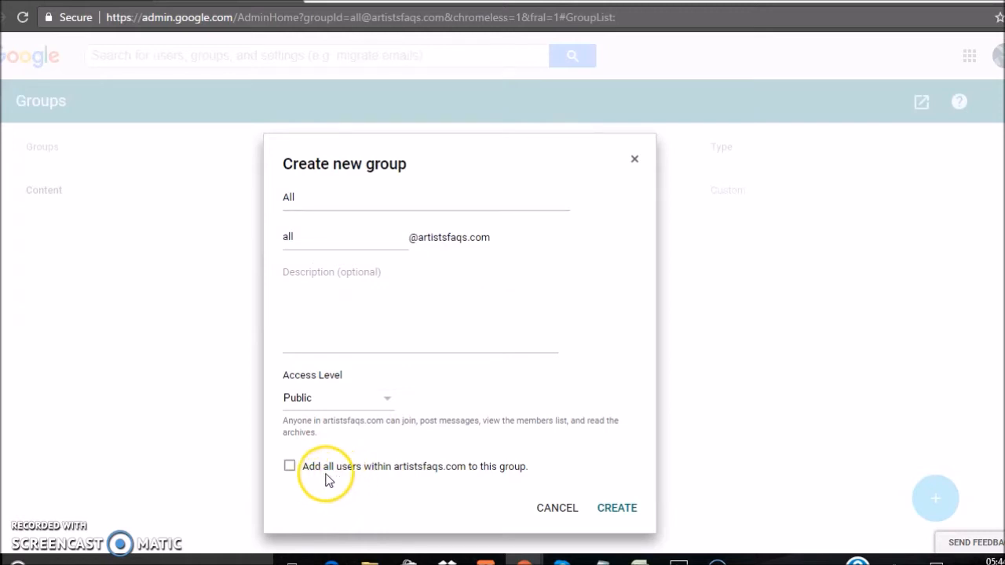
Step: Include all artistsfaqs.com users in the group and create it
click(291, 469)
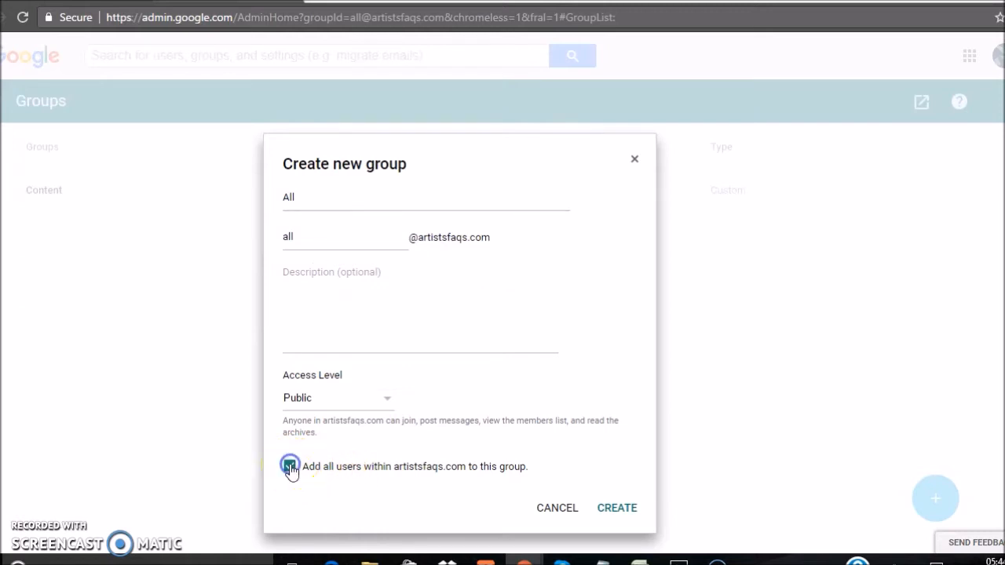
click(615, 509)
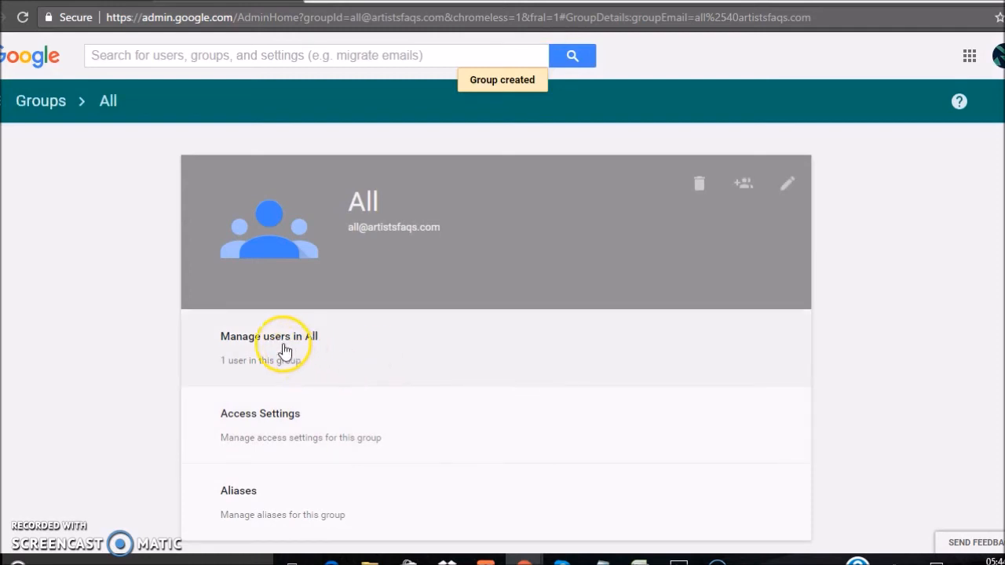
Step: Check the All group's member list shows every domain user, then return to the Photos image
click(283, 343)
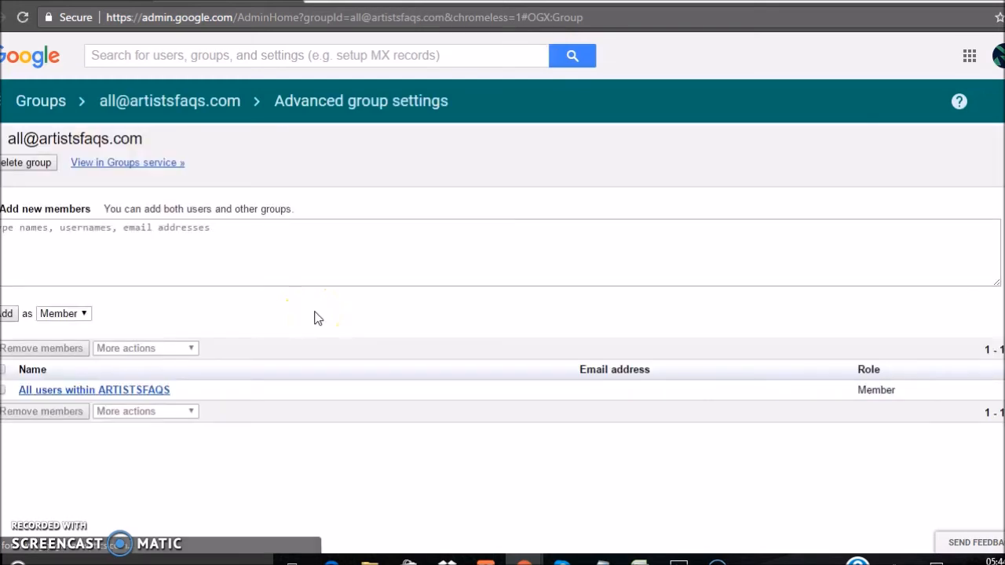
click(216, 101)
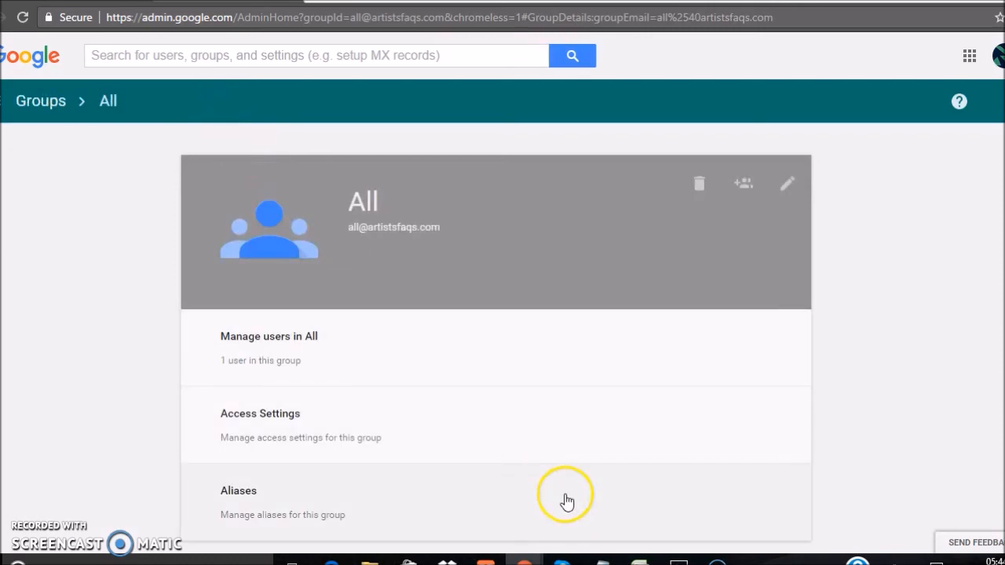
click(679, 559)
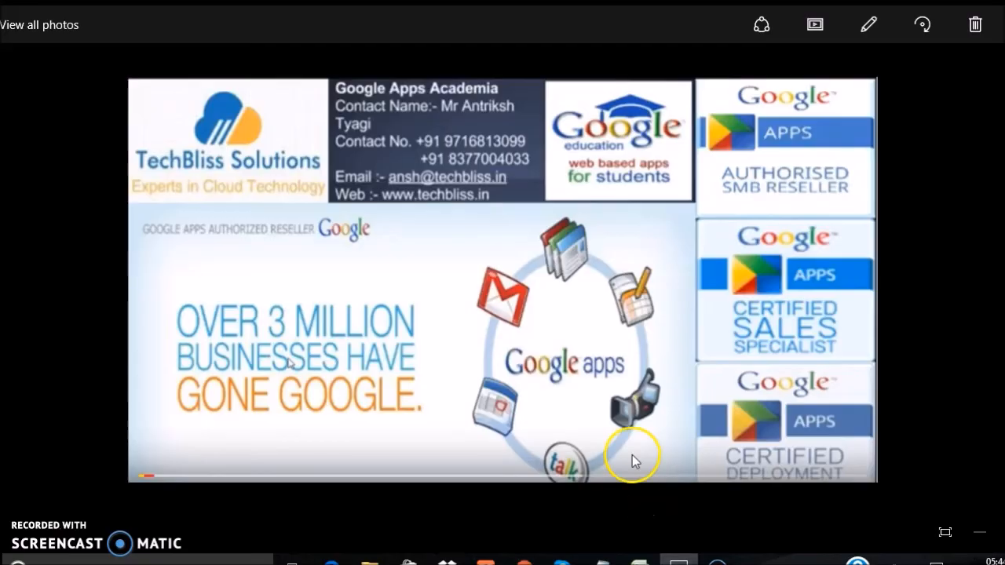